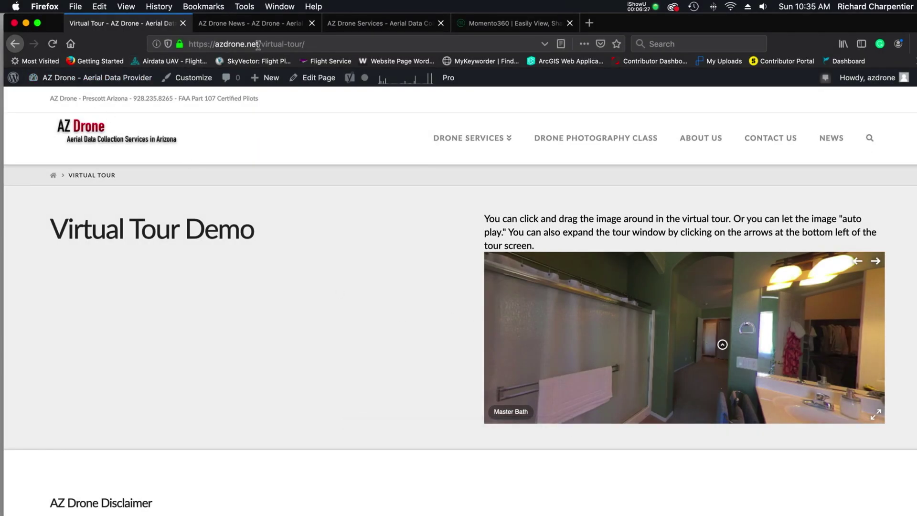
Step: From the WordPress Dashboard sidebar, open the iPanorama 360 All Items list
mouse_move(81, 78)
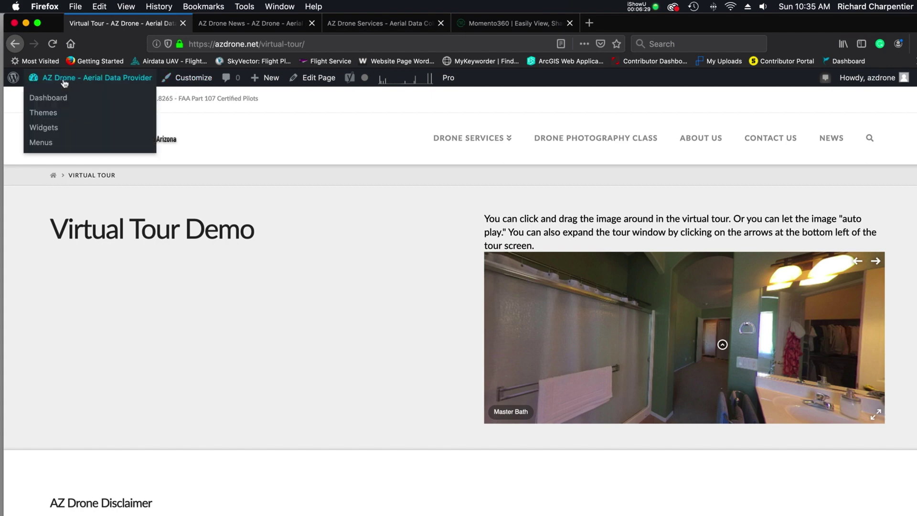
click(56, 98)
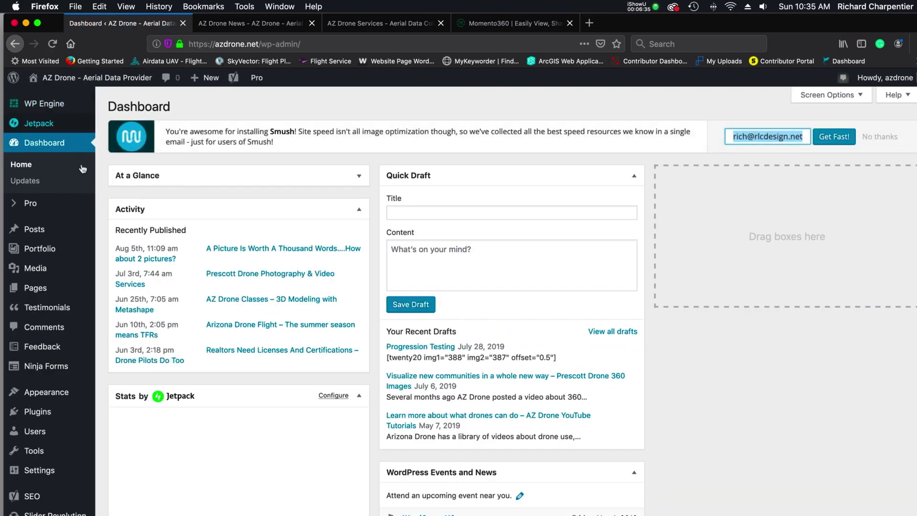
scroll(81, 180, down, 5)
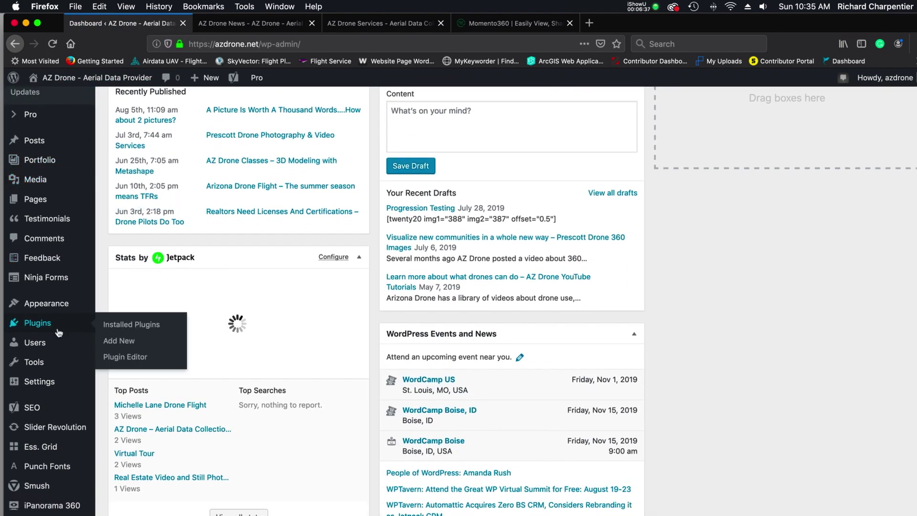
mouse_move(41, 507)
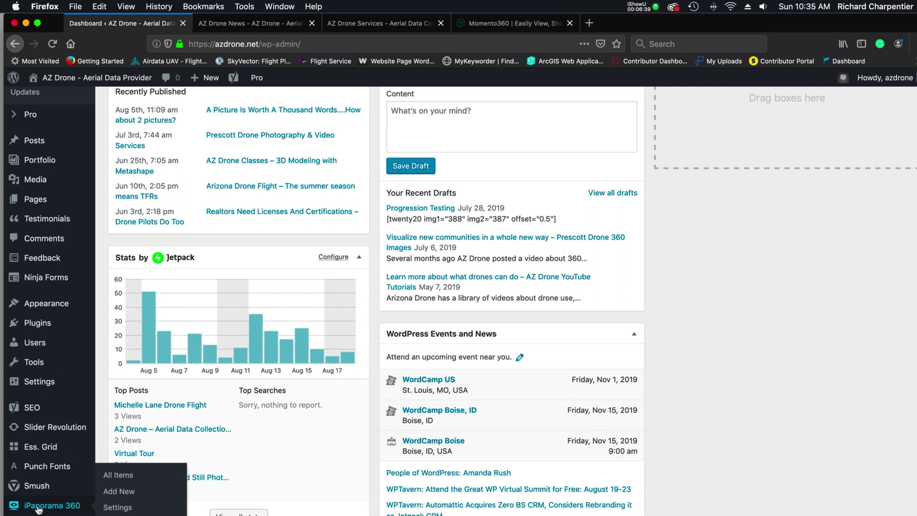
click(36, 510)
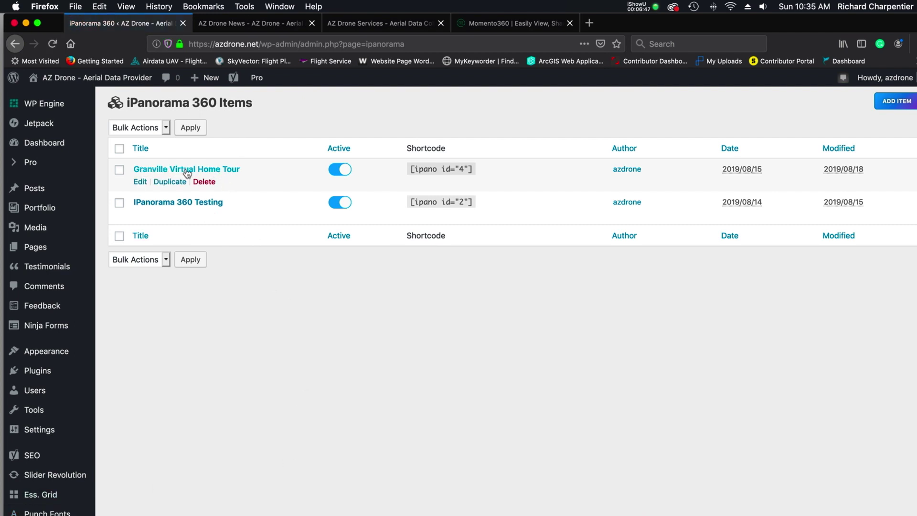
Step: Edit the Granville Virtual Home Tour and select its 'Home Front from the air' scene
click(141, 183)
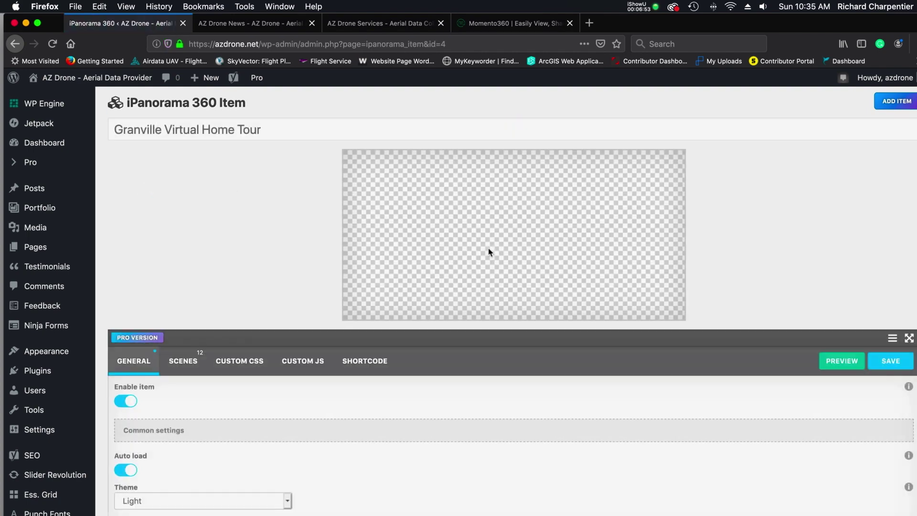
click(183, 362)
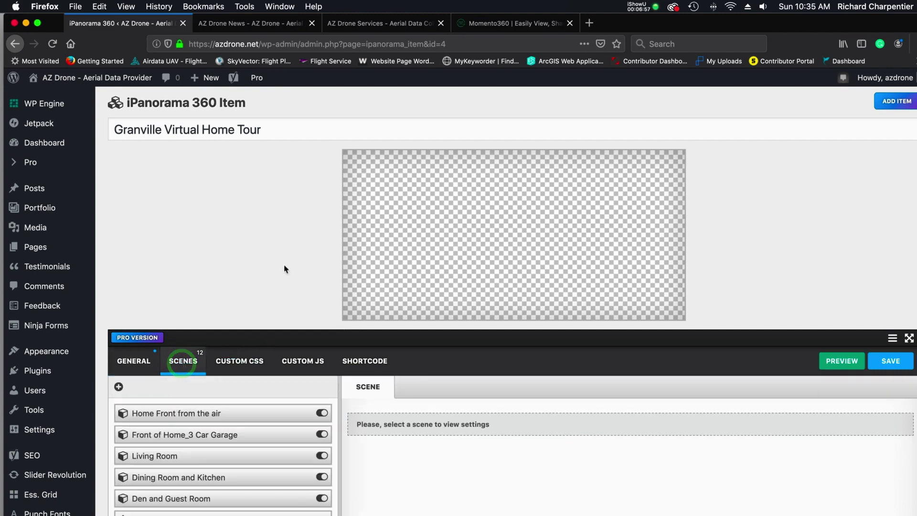
scroll(284, 269, down, 2)
click(232, 381)
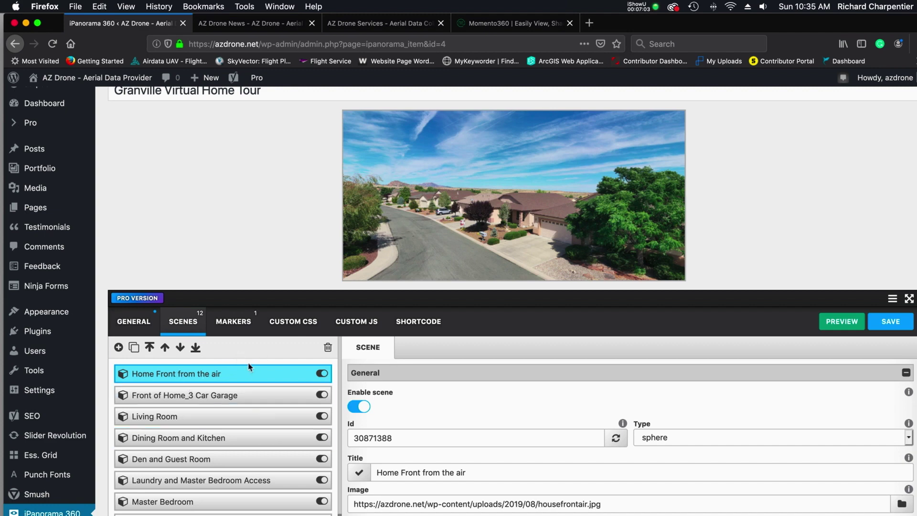
Step: Load the 'Patio and view from the air' scene and drag the preview to centre the house
scroll(248, 369, down, 4)
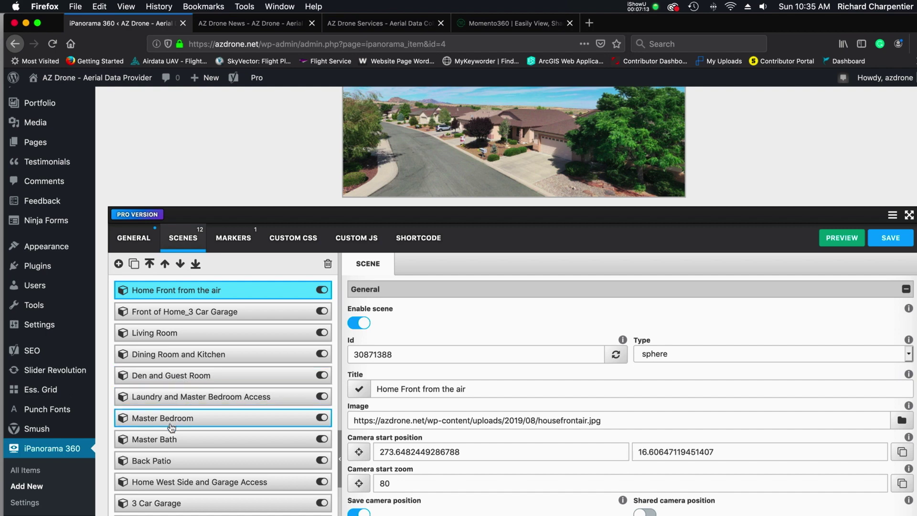
scroll(156, 468, down, 2)
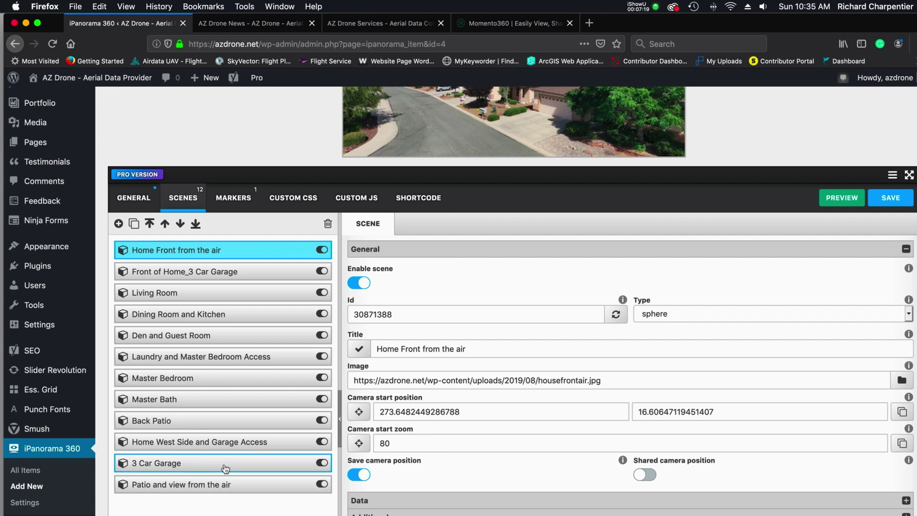
scroll(211, 466, down, 2)
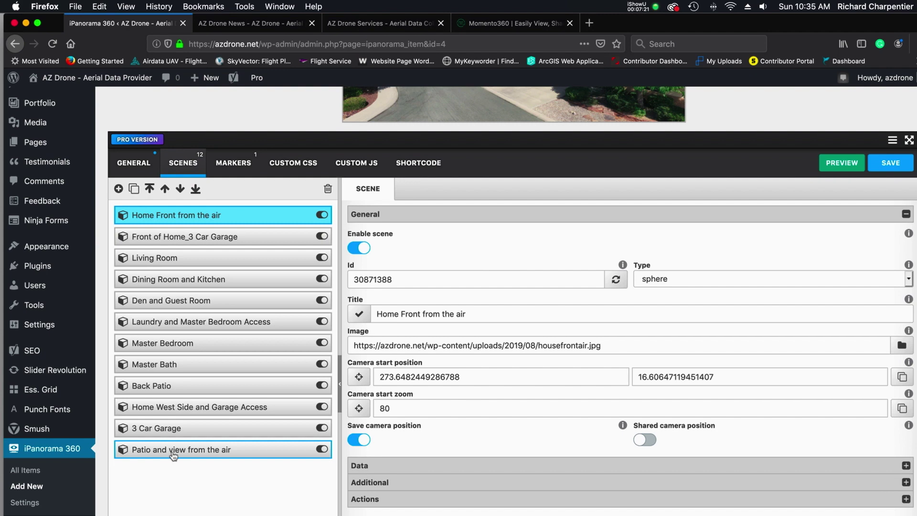
click(197, 452)
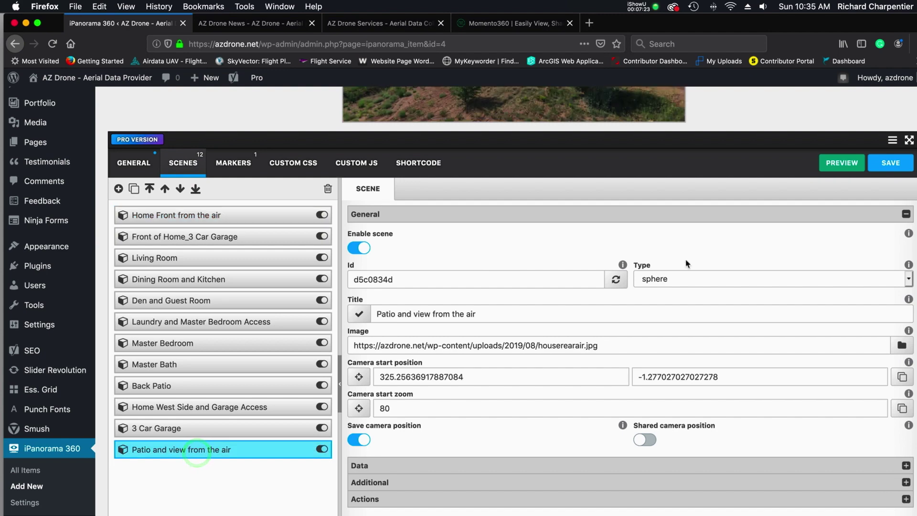
scroll(686, 263, up, 4)
scroll(605, 217, up, 1)
drag(564, 213, 486, 217)
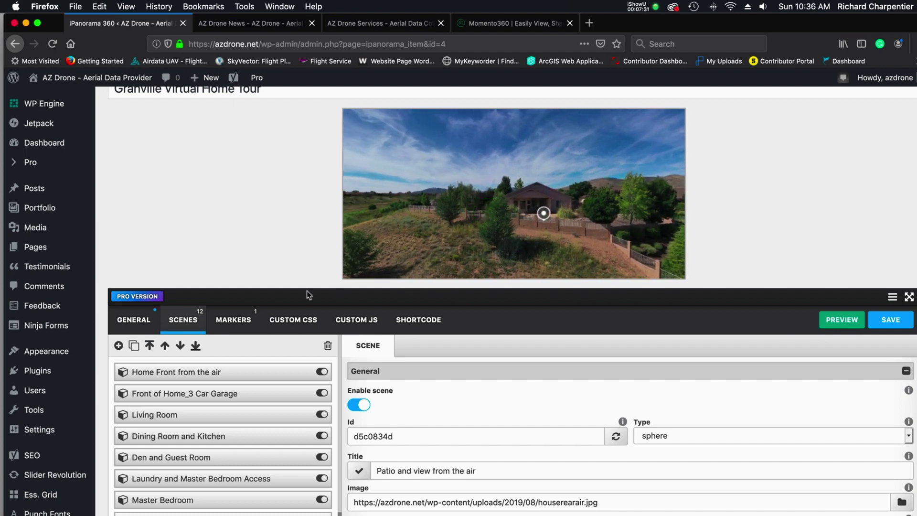
click(134, 319)
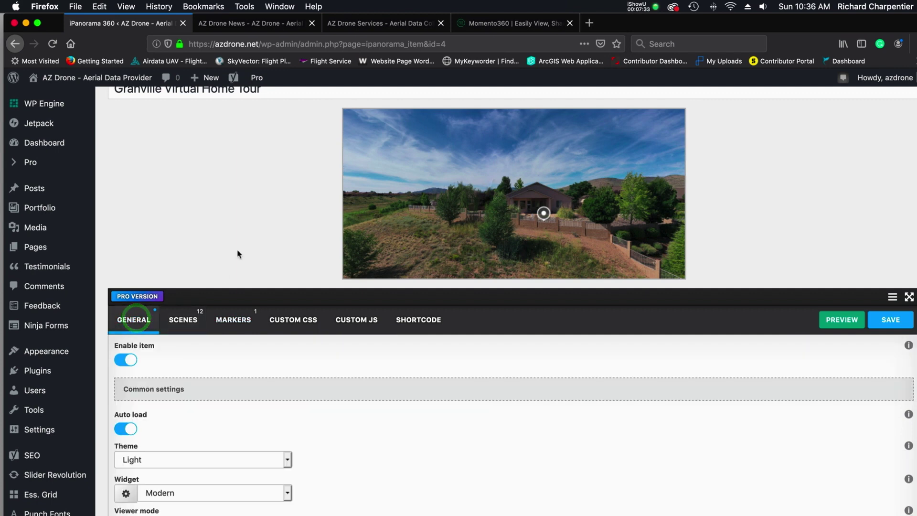
Step: Turn the patio panorama preview above the tour's General settings to look around
scroll(239, 254, up, 2)
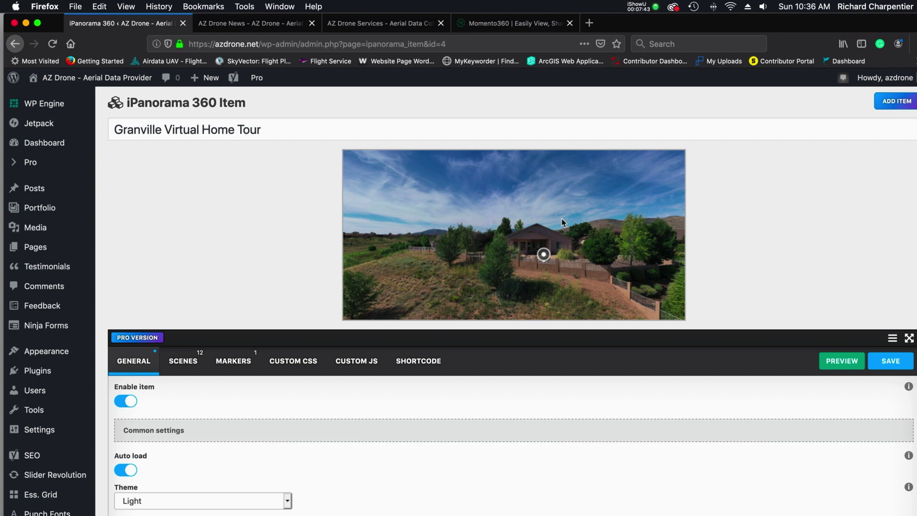
drag(573, 232, 561, 219)
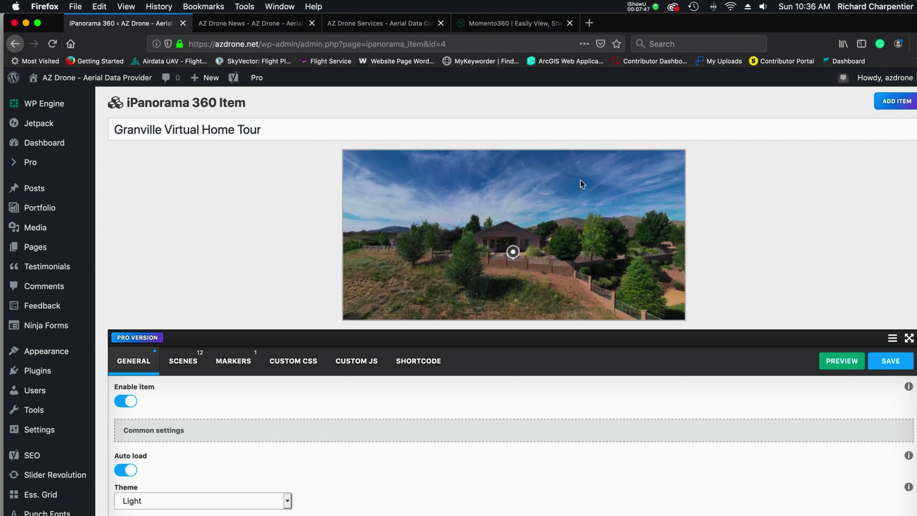
click(518, 24)
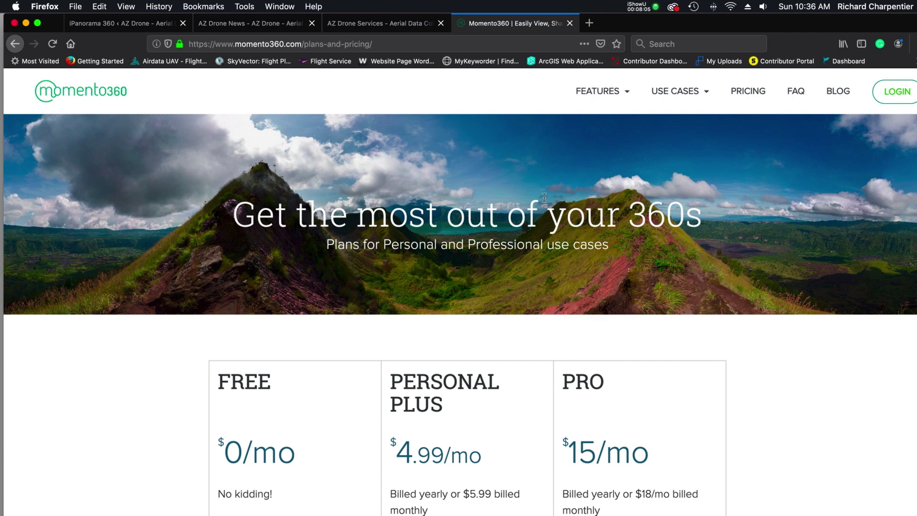
Step: Minimise Firefox after reviewing the Momento360 plans to reveal the desktop's panorama images
click(27, 23)
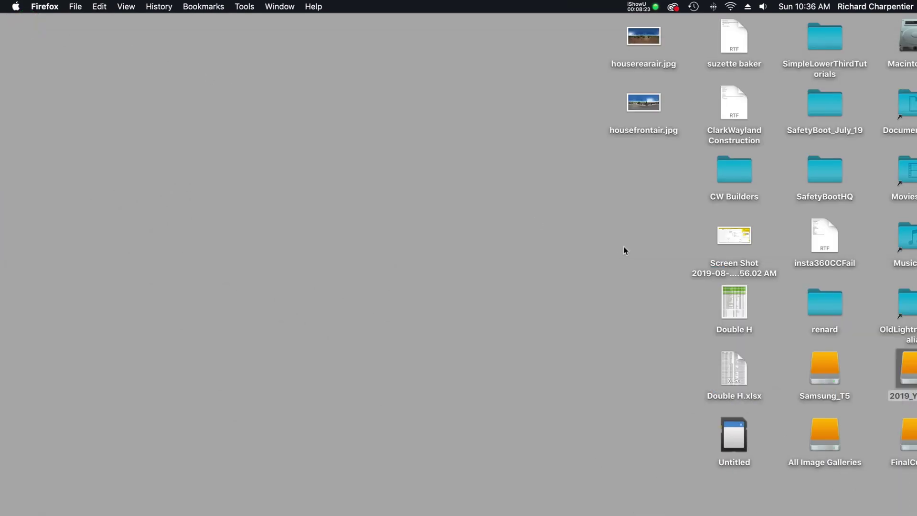
Step: Open houserearair.jpg in Preview, mark a rectangle around the left house, then close it
double_click(643, 36)
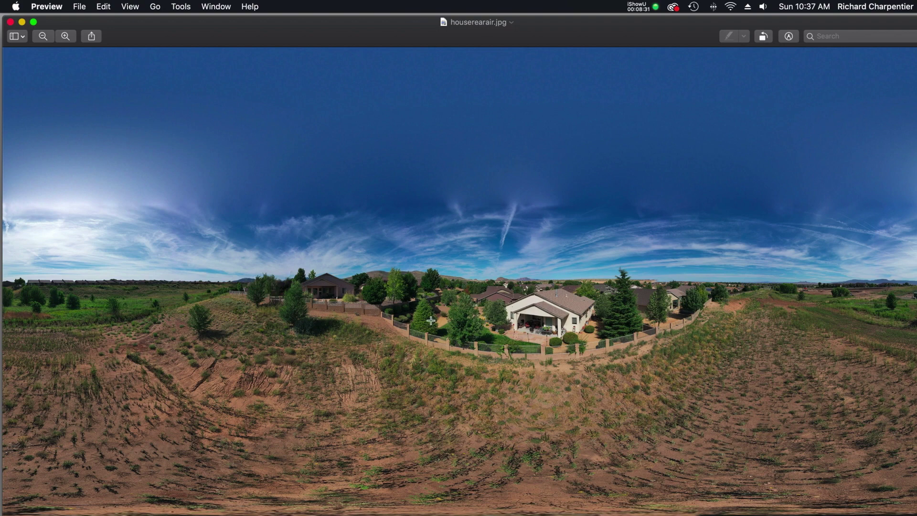
drag(287, 260, 370, 331)
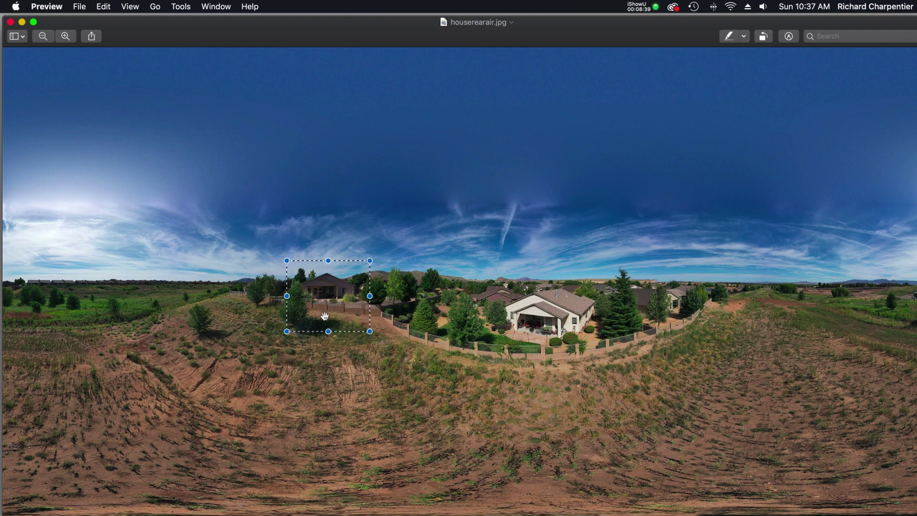
click(11, 22)
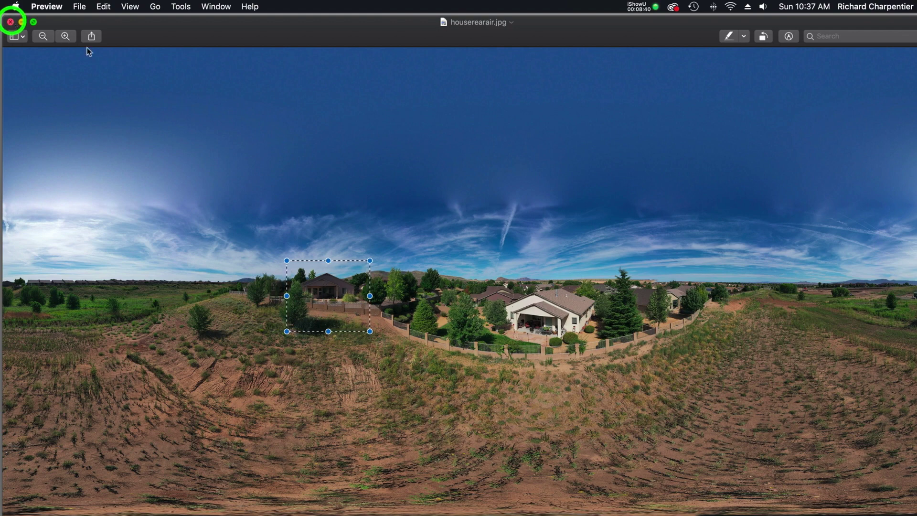
Step: Open housefrontair.jpg from the desktop in Preview, then quit Preview
click(637, 105)
double_click(637, 105)
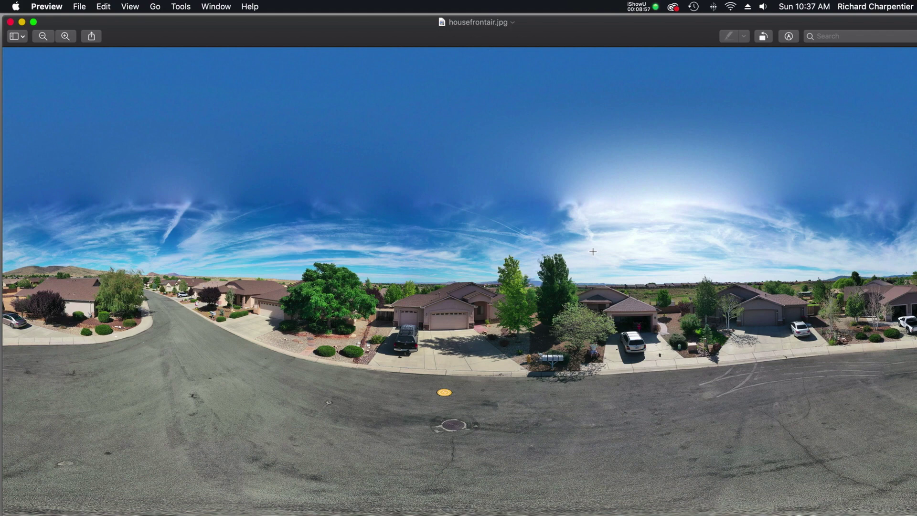
click(54, 8)
click(75, 113)
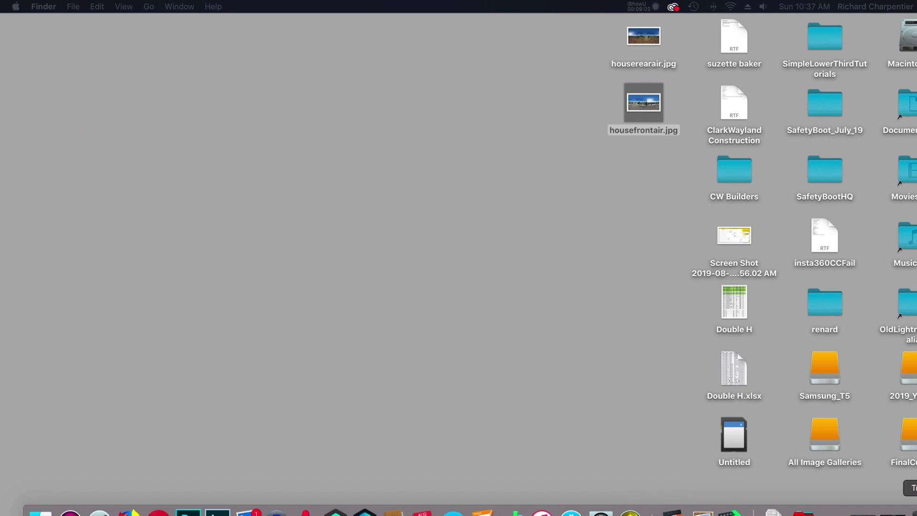
Step: Bring Firefox back and visit the live azdrone.net site from the iPanorama editor's admin bar
click(727, 505)
click(382, 26)
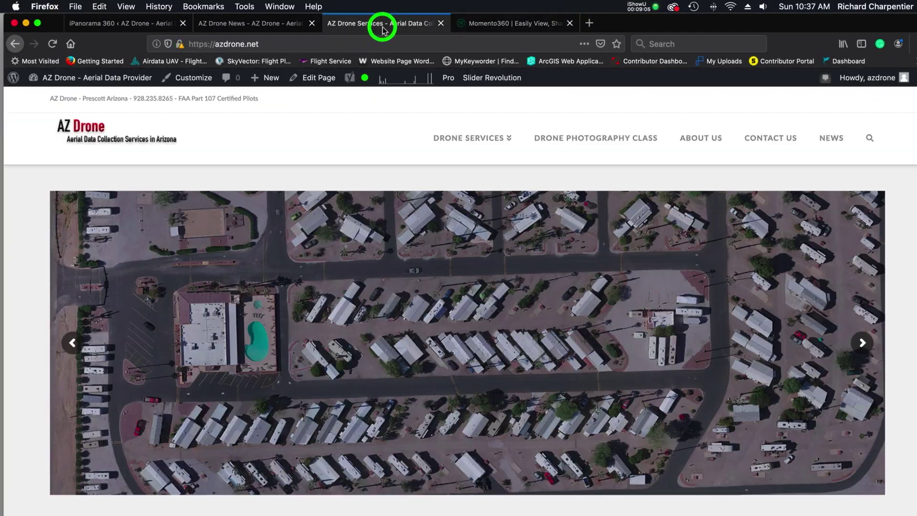
click(268, 27)
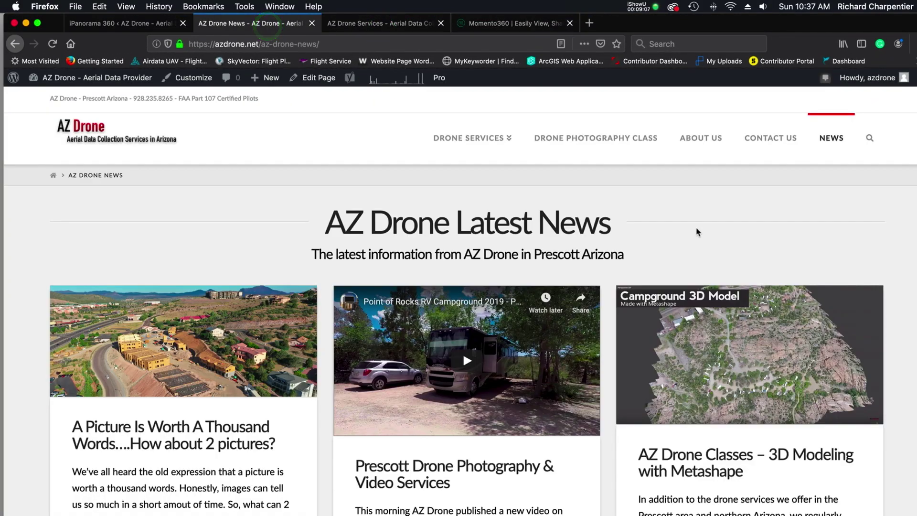
click(144, 23)
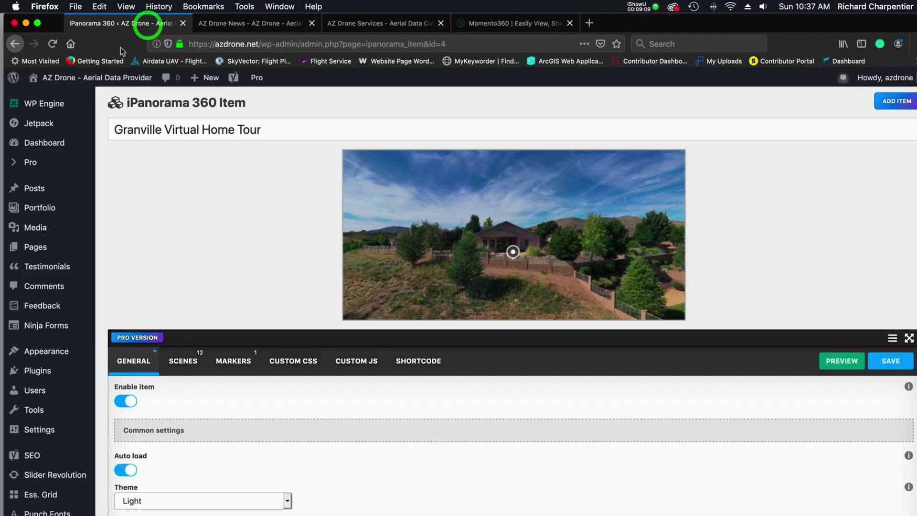
mouse_move(62, 78)
click(51, 102)
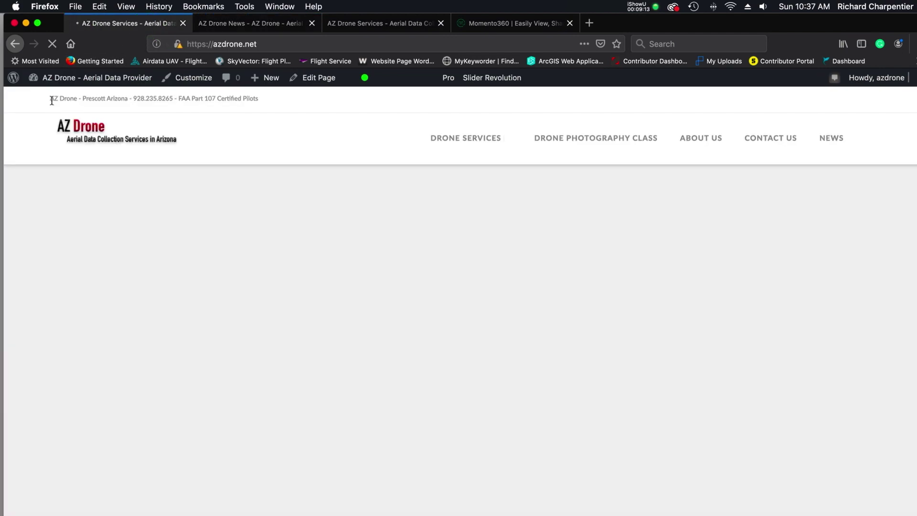
Step: Load azdrone.net/virtual-tour/ by appending the path to the site address
click(276, 43)
key(Right)
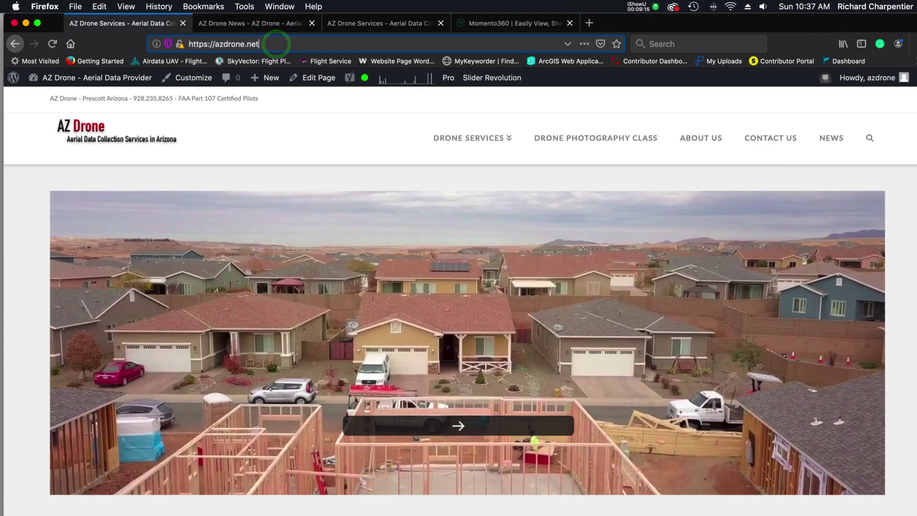
text(/vir)
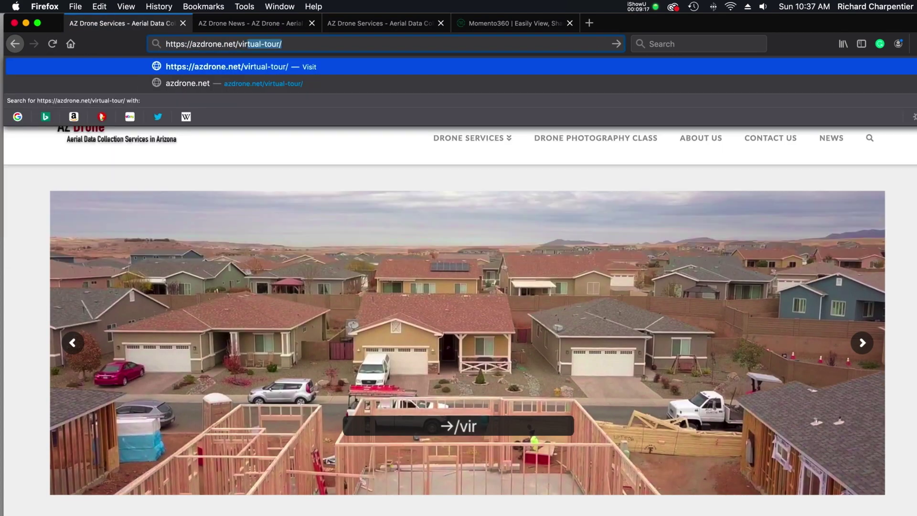
key(Return)
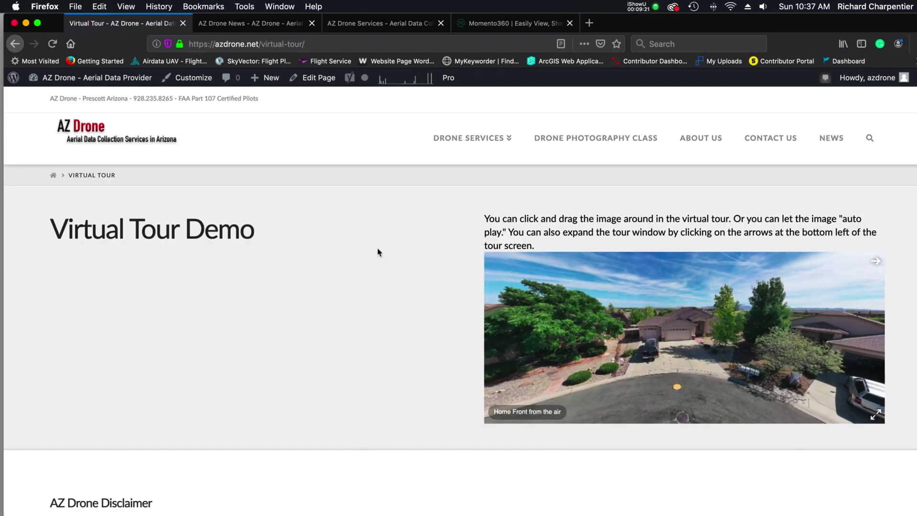
drag(746, 352, 581, 357)
drag(650, 338, 690, 362)
click(683, 346)
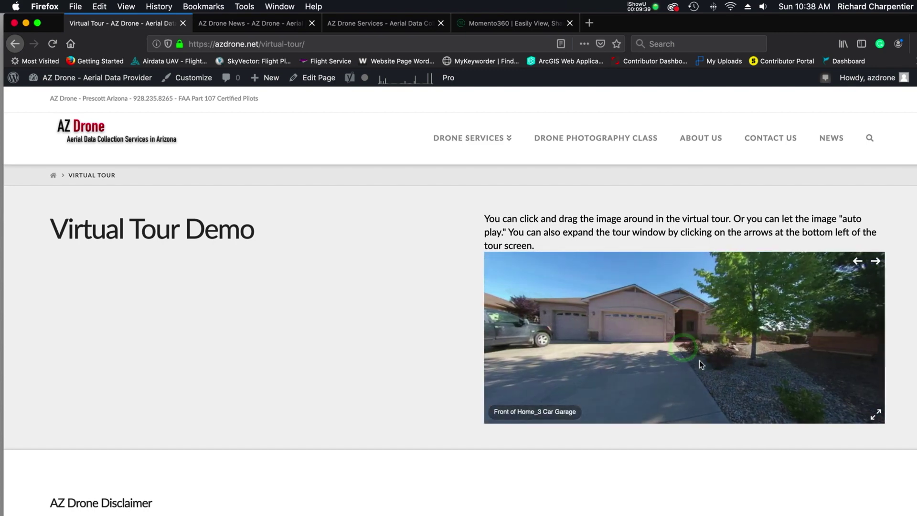
mouse_move(701, 364)
mouse_down()
mouse_move(647, 360)
mouse_move(767, 361)
mouse_move(674, 364)
mouse_move(705, 369)
mouse_up()
drag(710, 385, 711, 367)
click(859, 262)
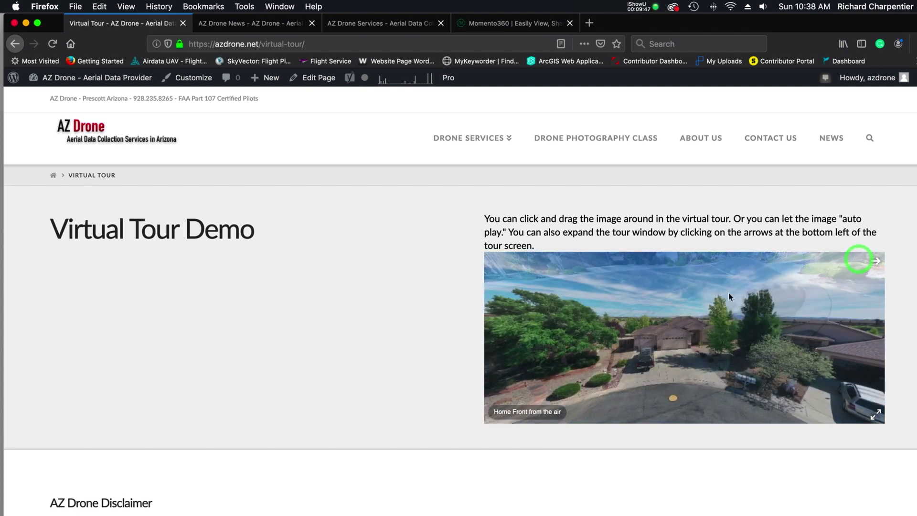
click(694, 327)
drag(566, 333, 600, 337)
drag(721, 342, 679, 342)
drag(675, 375, 647, 374)
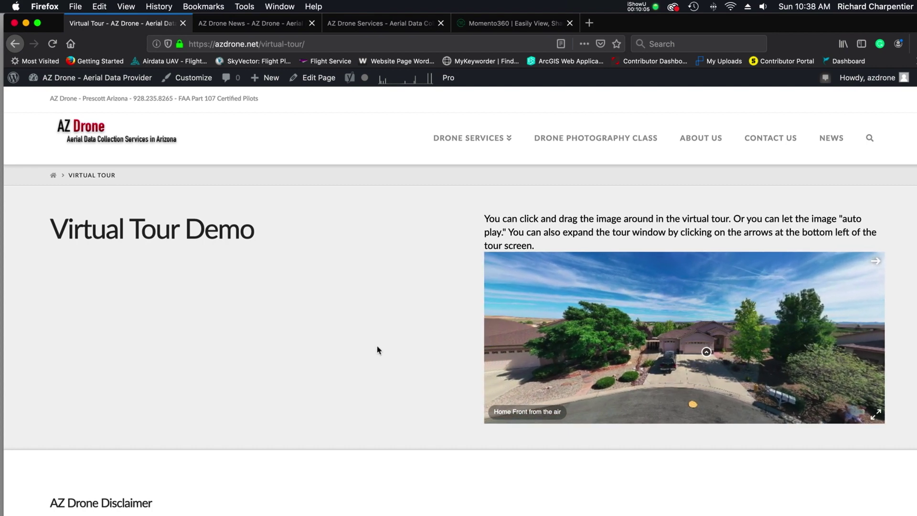
drag(705, 321, 669, 319)
drag(729, 325, 694, 319)
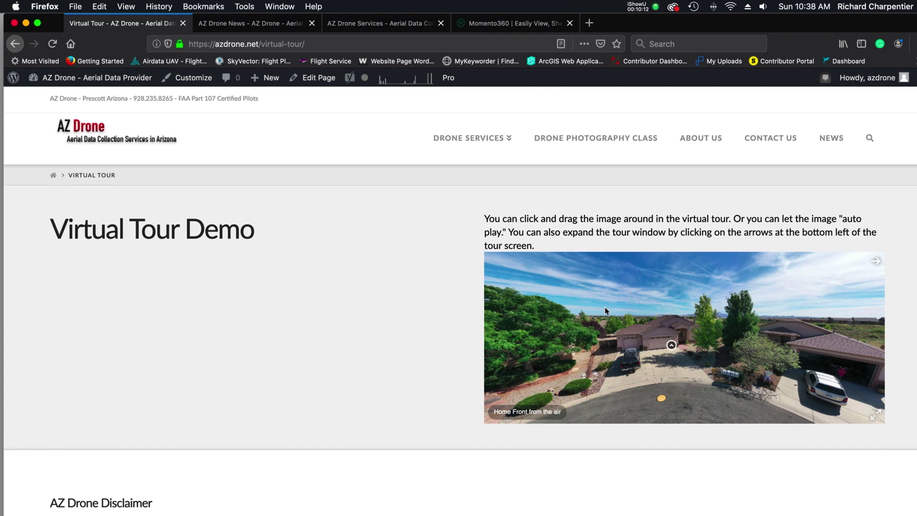
click(378, 306)
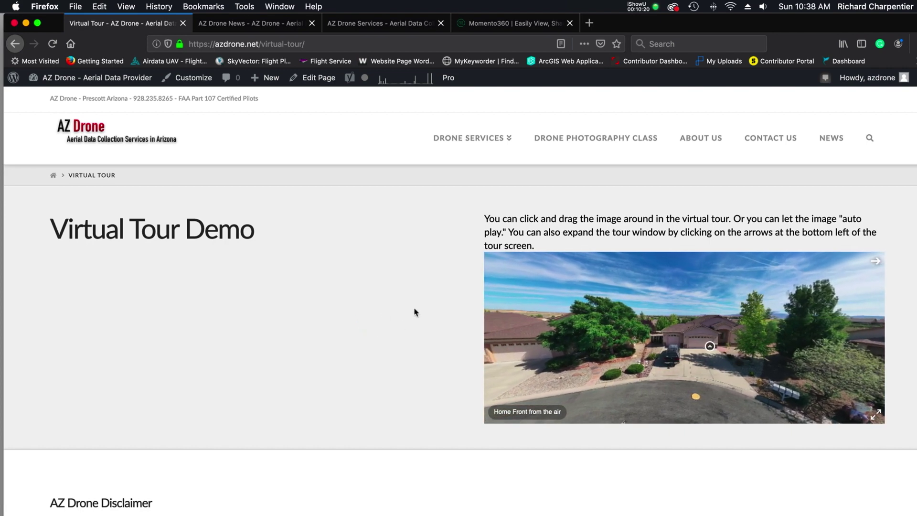
click(619, 328)
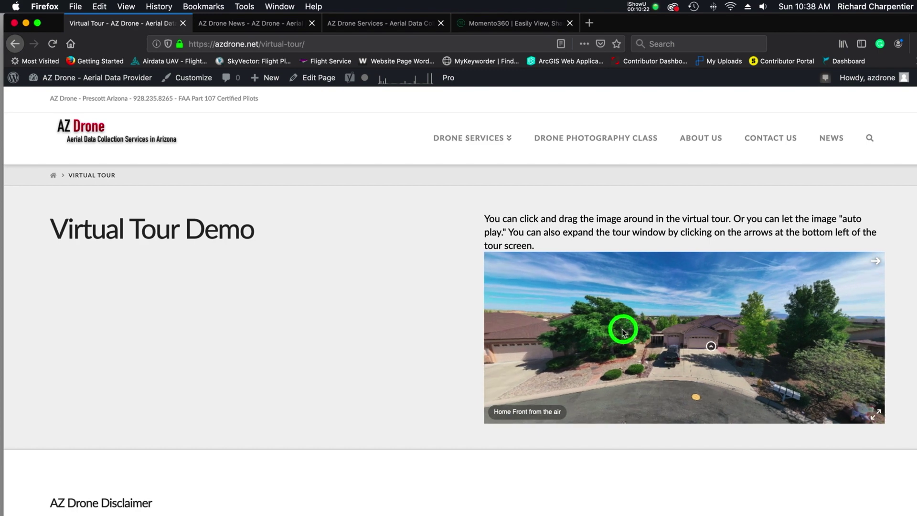
drag(650, 333, 603, 331)
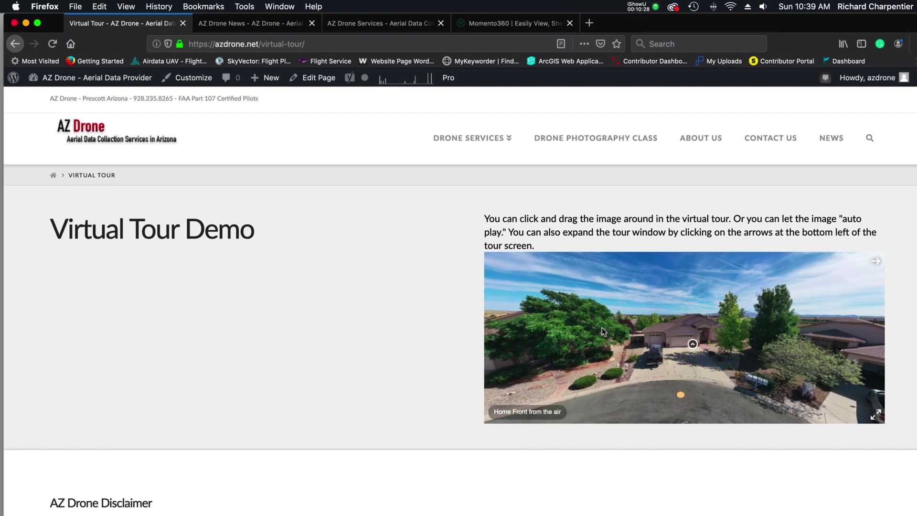
drag(668, 326, 650, 344)
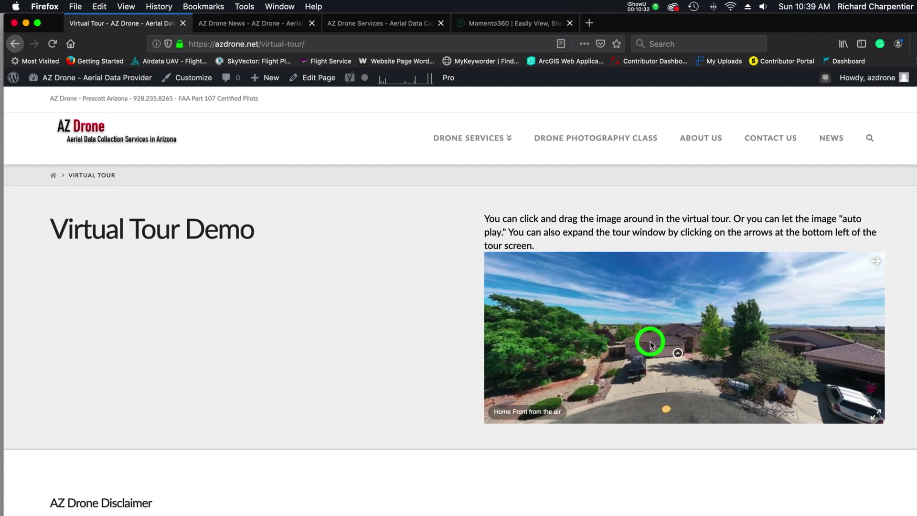
drag(683, 378, 667, 364)
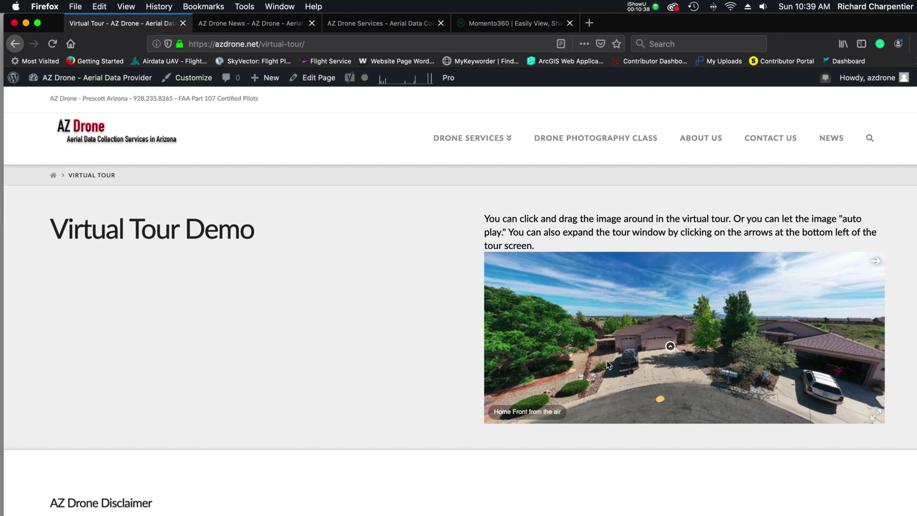
click(708, 367)
drag(707, 369, 662, 375)
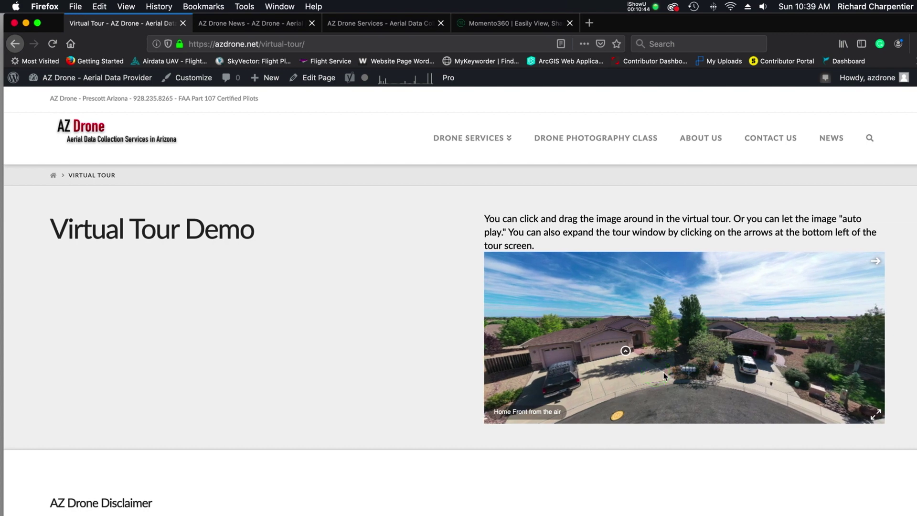